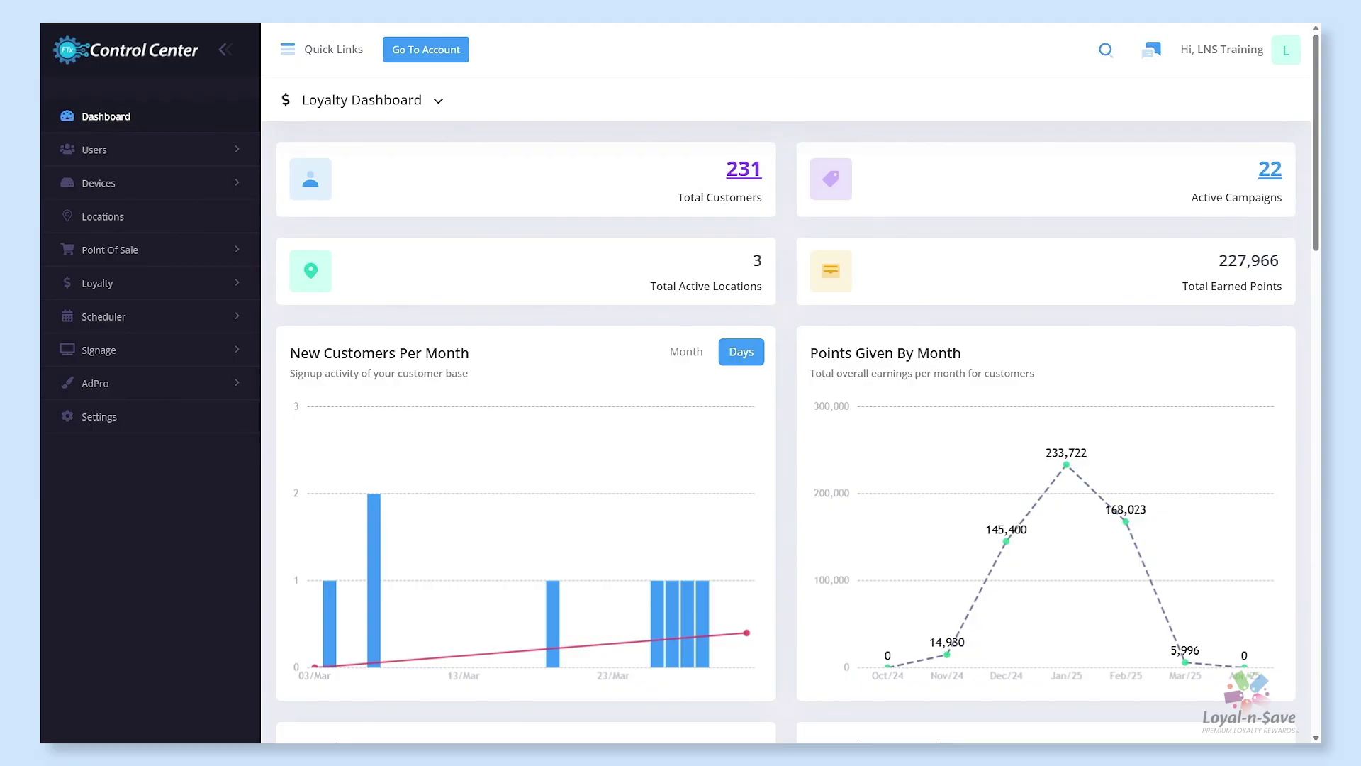
- Open the loyalty campaign "Age-Verified Members Get an Exclusive Discount!" for editing and look through its details
{"action": "left_click", "coordinate": [59, 292]}
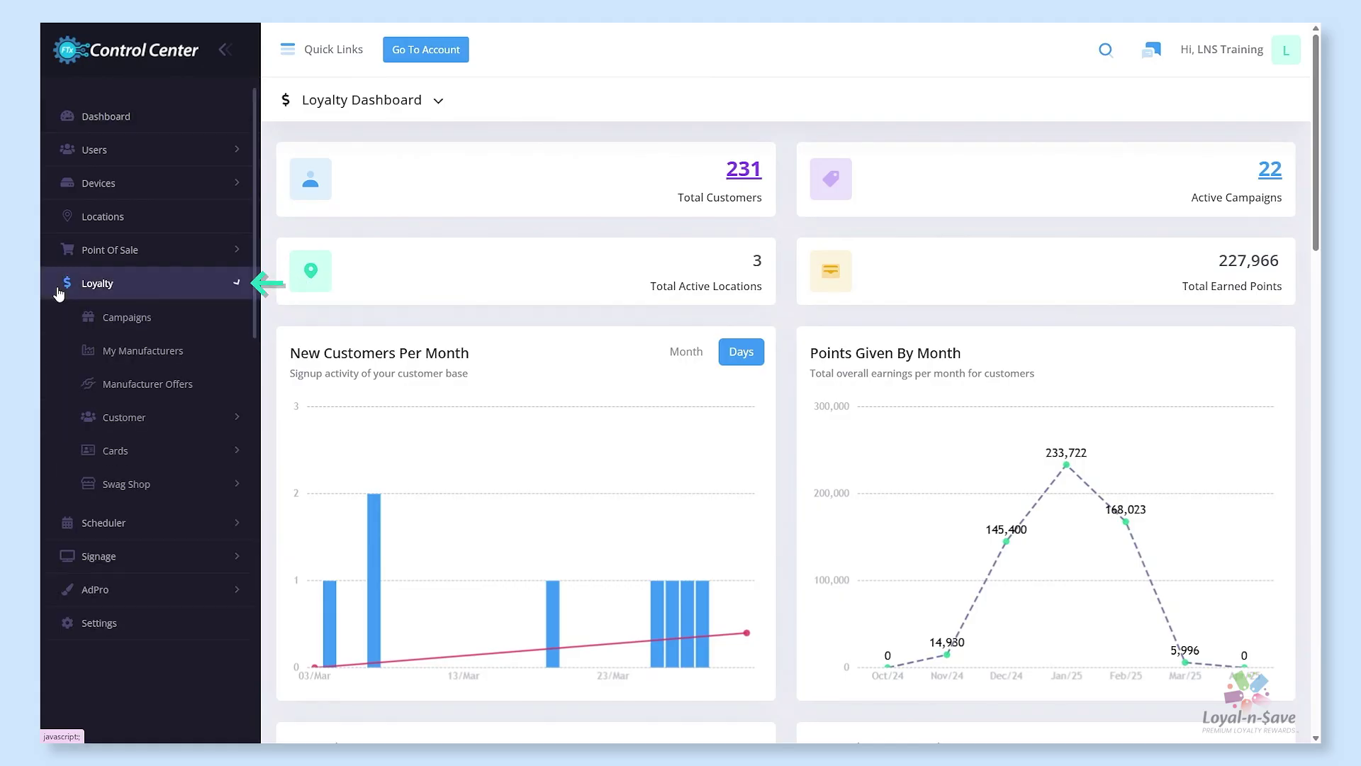
{"action": "left_click", "coordinate": [54, 314]}
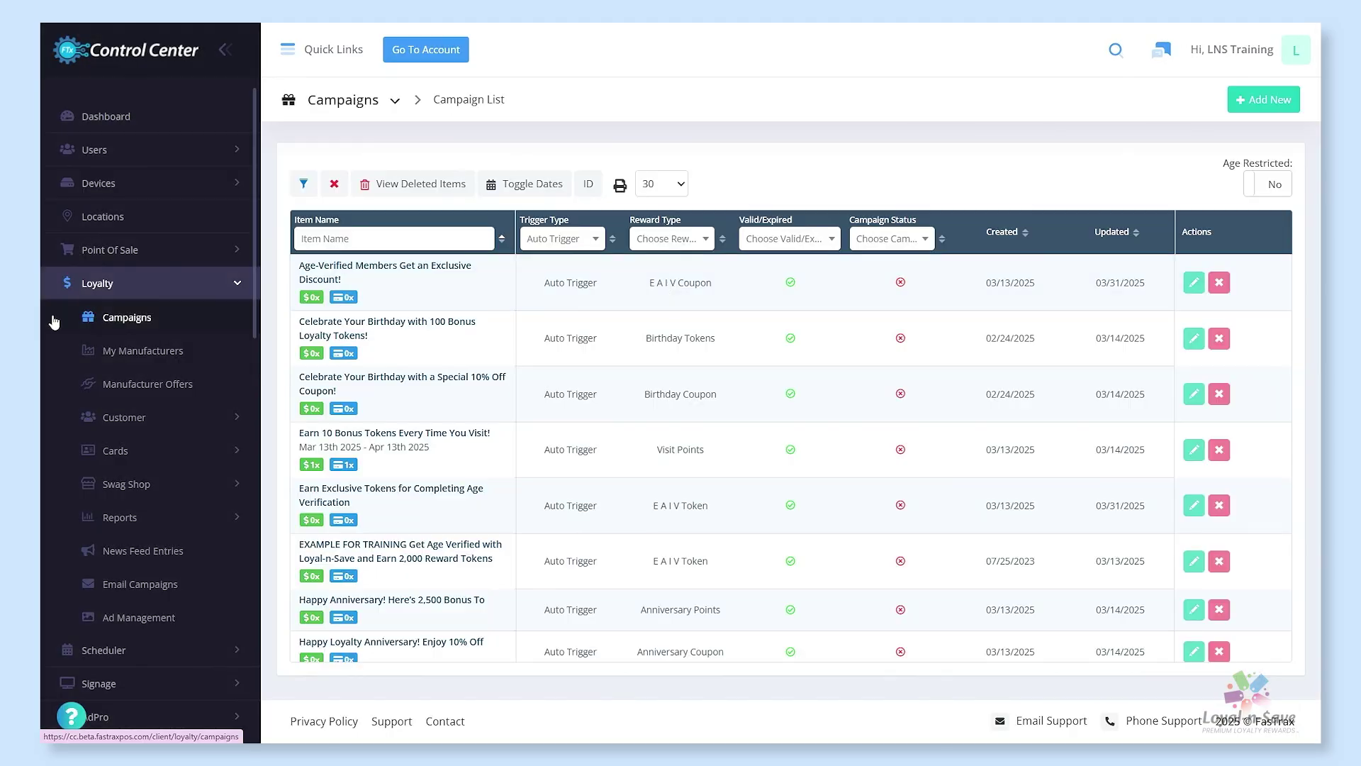
{"action": "left_click", "coordinate": [460, 271]}
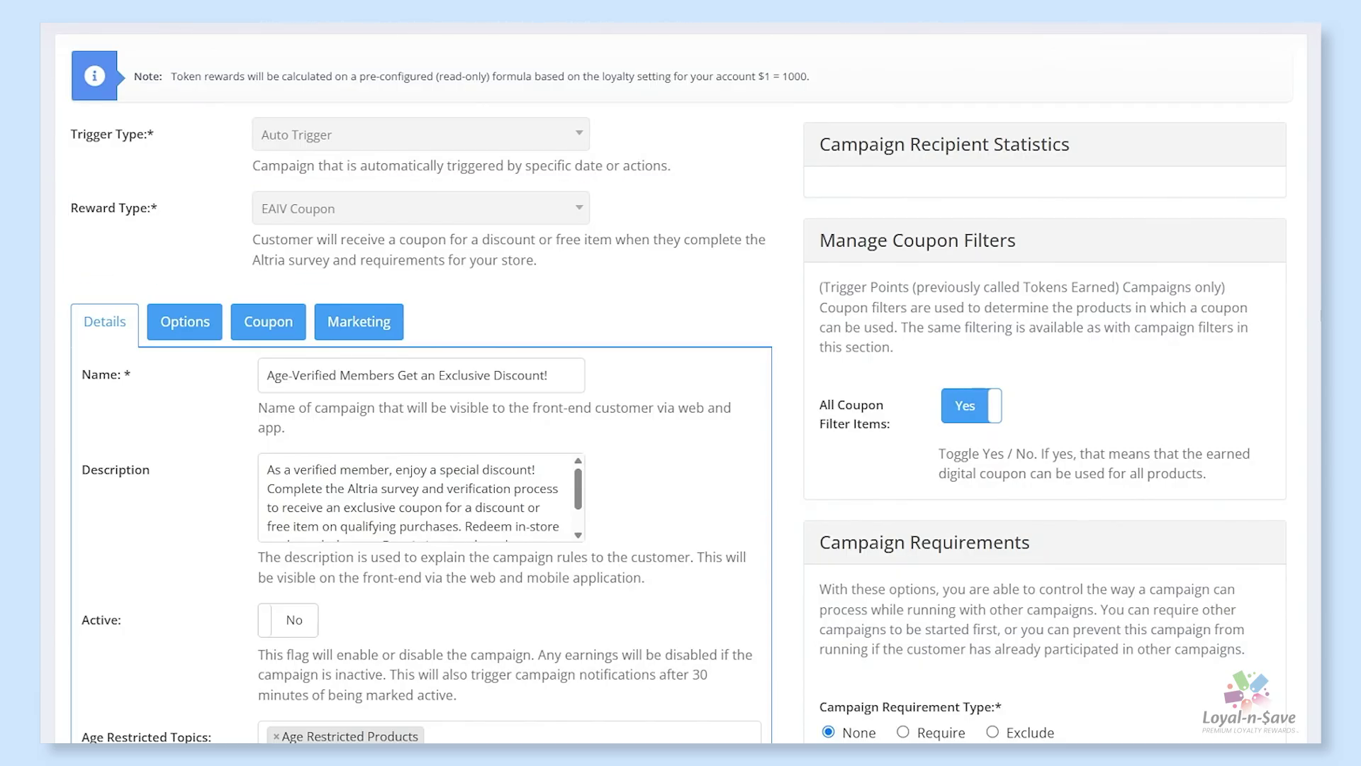
{"action": "scroll", "coordinate": [1298, 387], "scroll_direction": "down", "scroll_amount": 3}
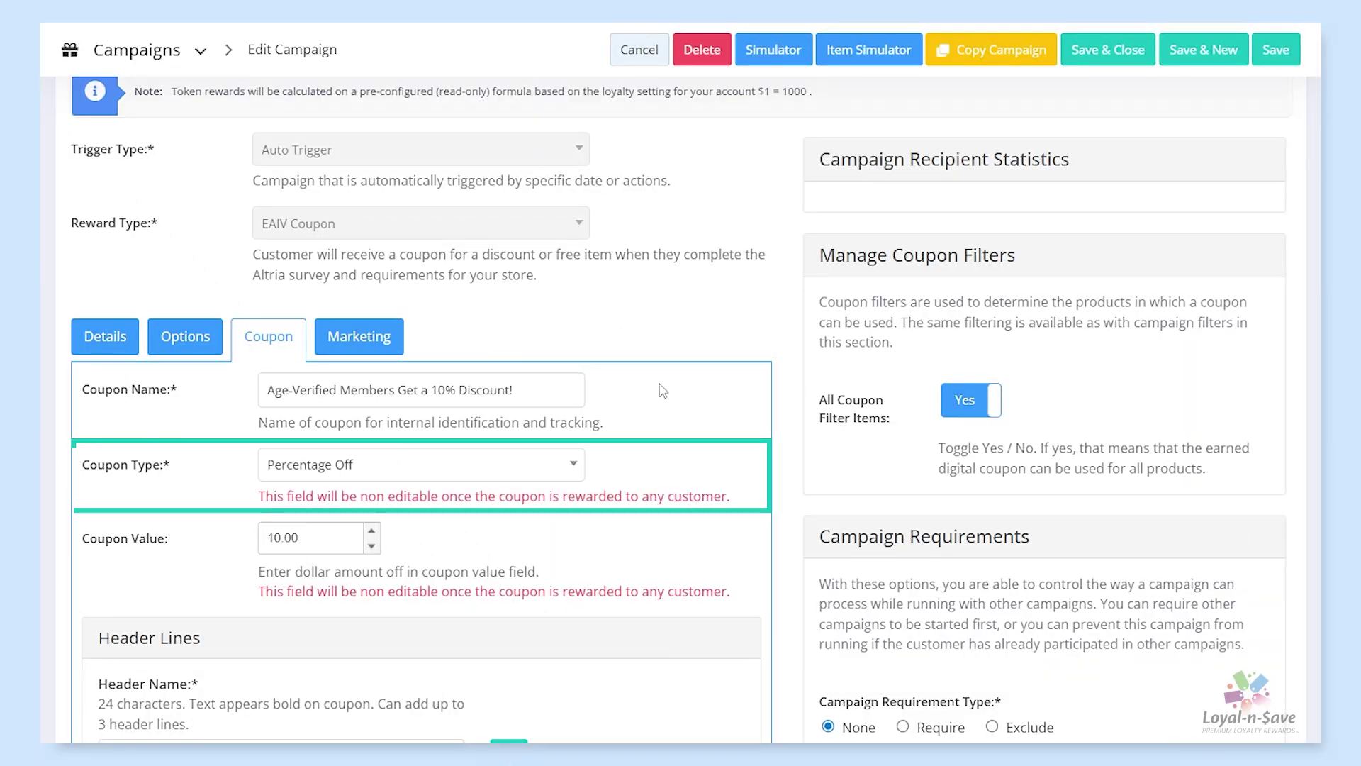
- Examine the available coupon types, then review the coupon's value, header lines, text lines and expiration settings
{"action": "left_click", "coordinate": [573, 468]}
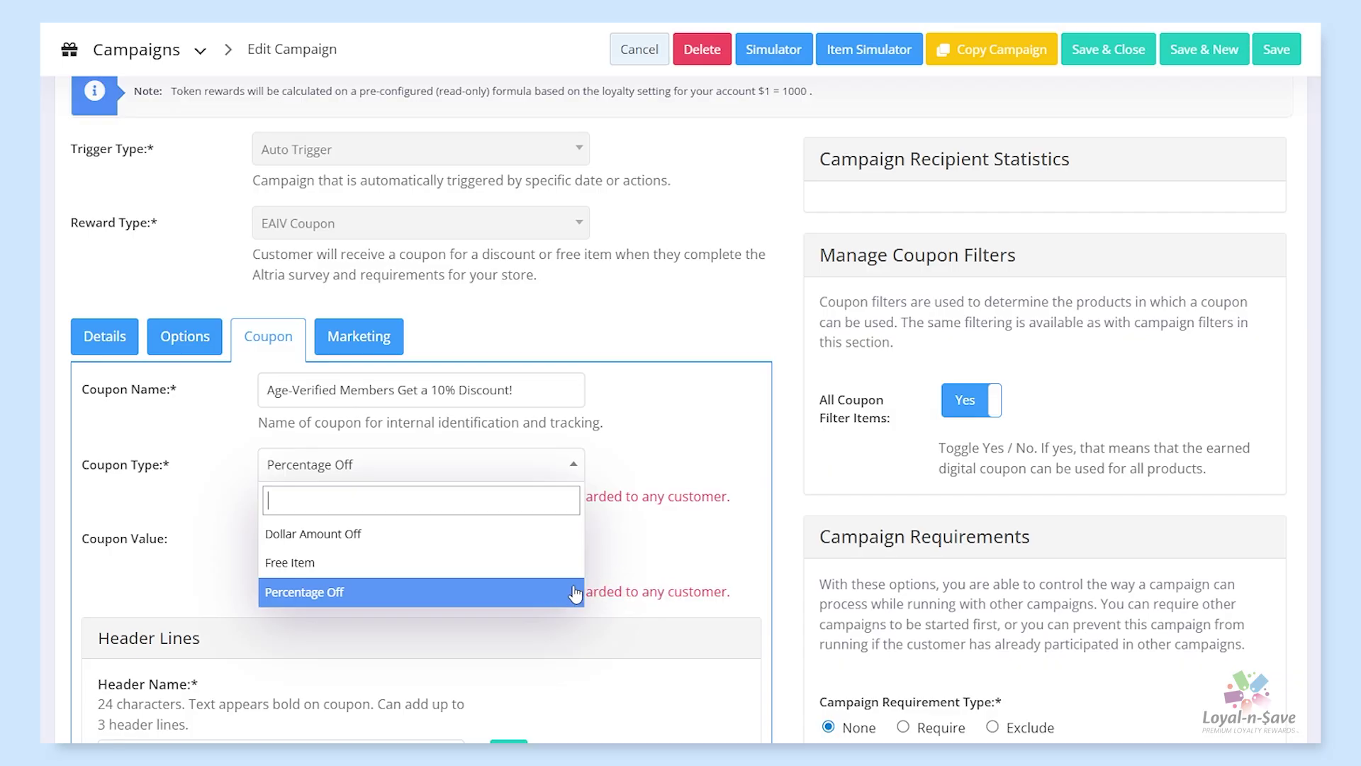
{"action": "left_click", "coordinate": [642, 574]}
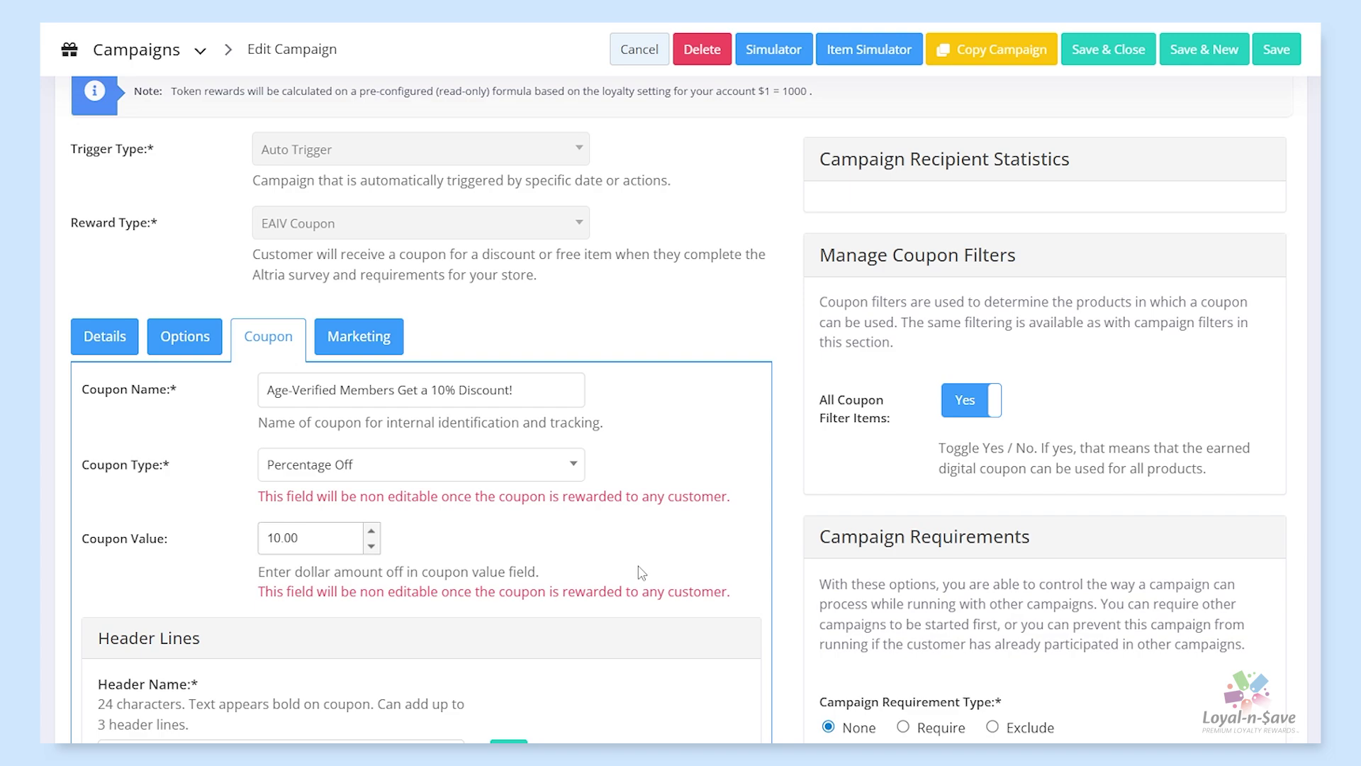
{"action": "scroll", "coordinate": [642, 574], "scroll_direction": "down", "scroll_amount": 6}
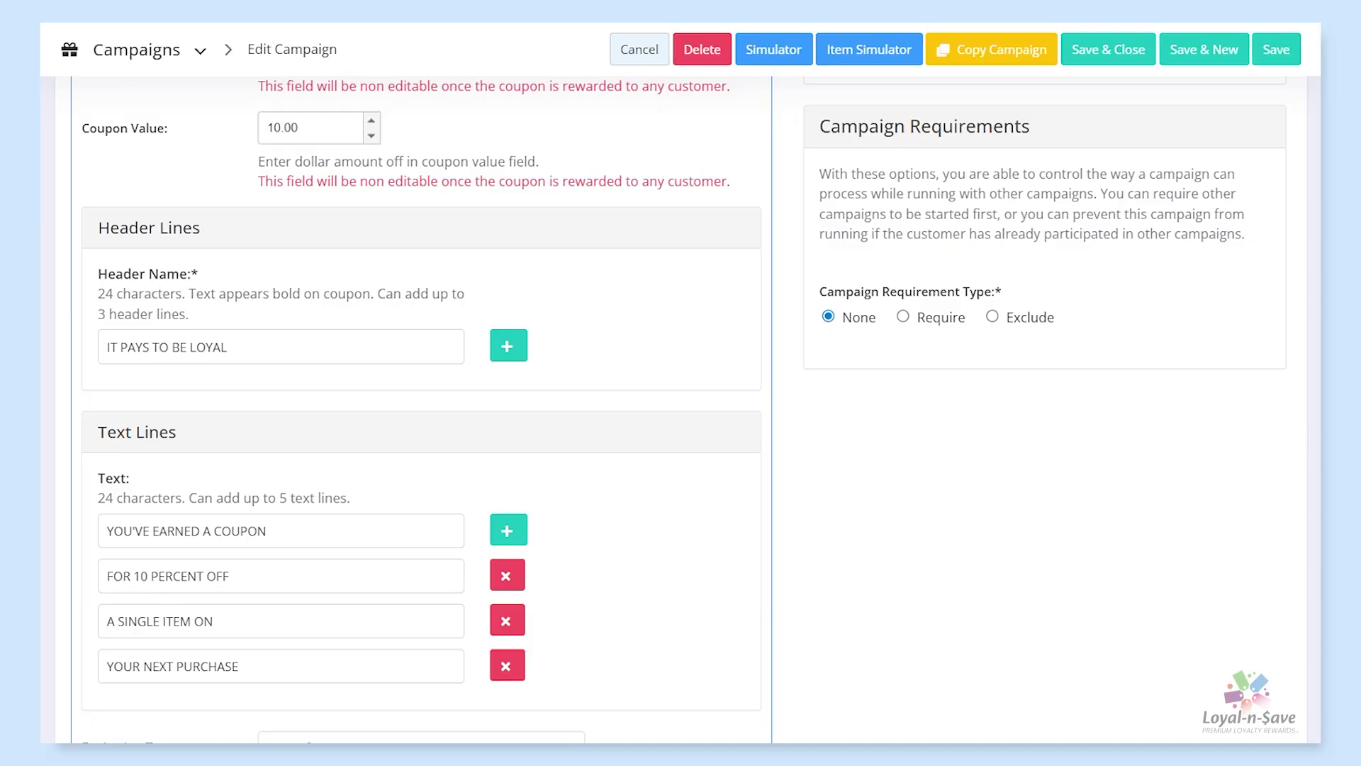
{"action": "scroll", "coordinate": [680, 410], "scroll_direction": "down", "scroll_amount": 2}
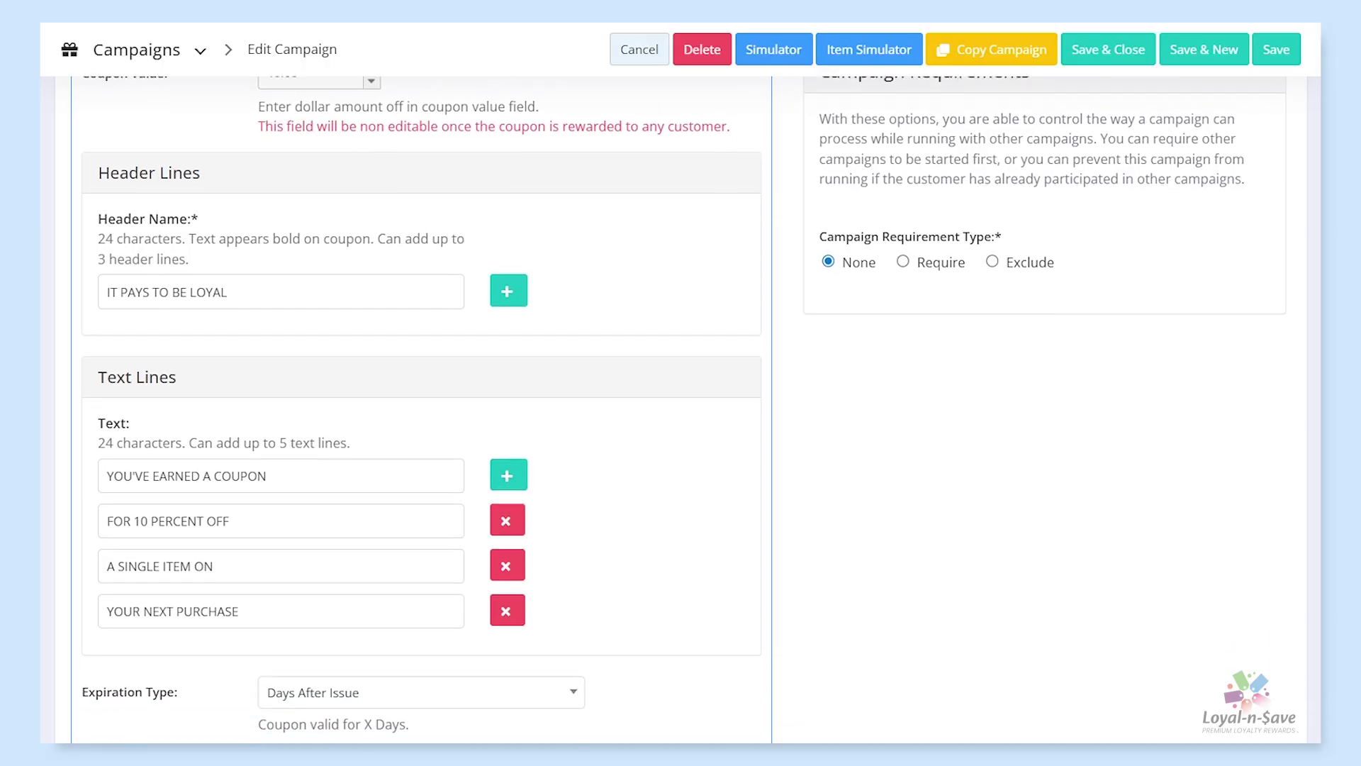
{"action": "scroll", "coordinate": [1311, 581], "scroll_direction": "down", "scroll_amount": 3}
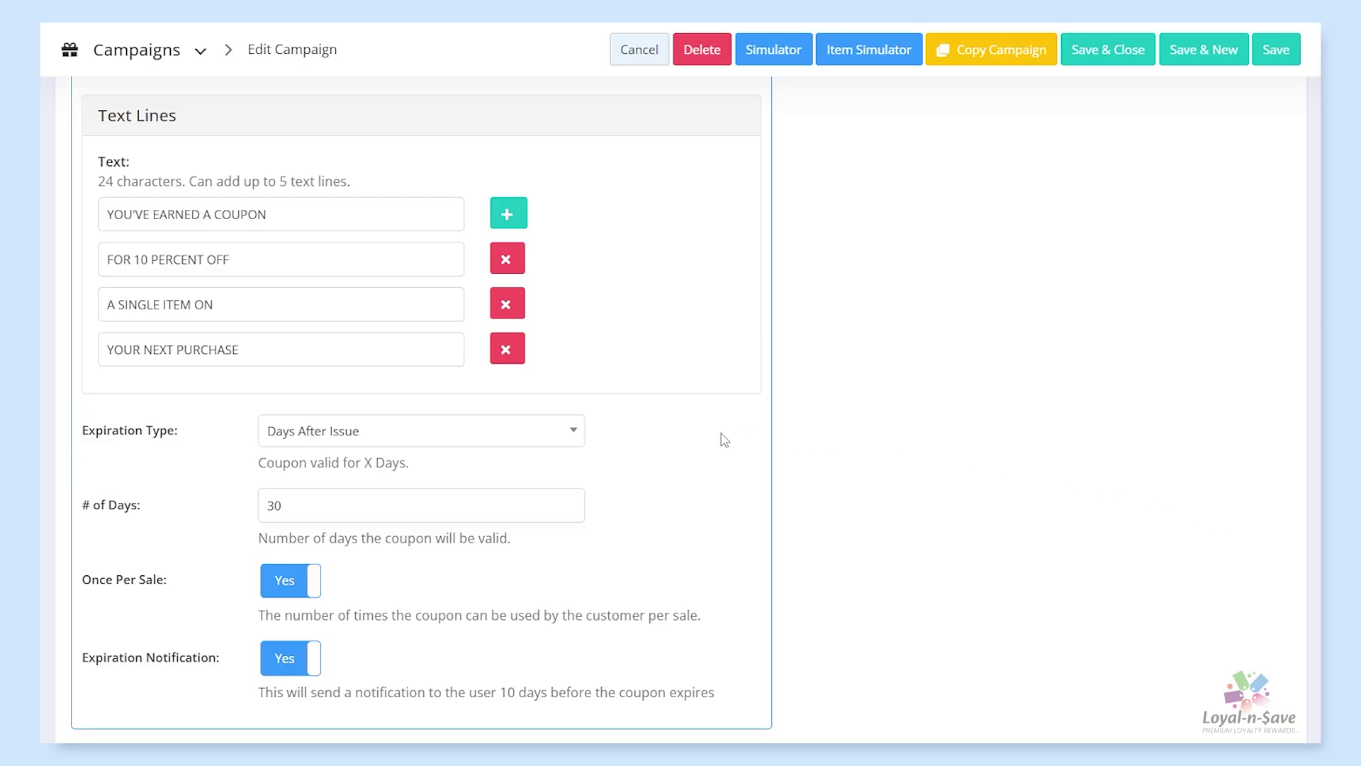
- Try the Never Expires and Static Date expiration types for the coupon, then restore Days After Issue
{"action": "left_click", "coordinate": [573, 435]}
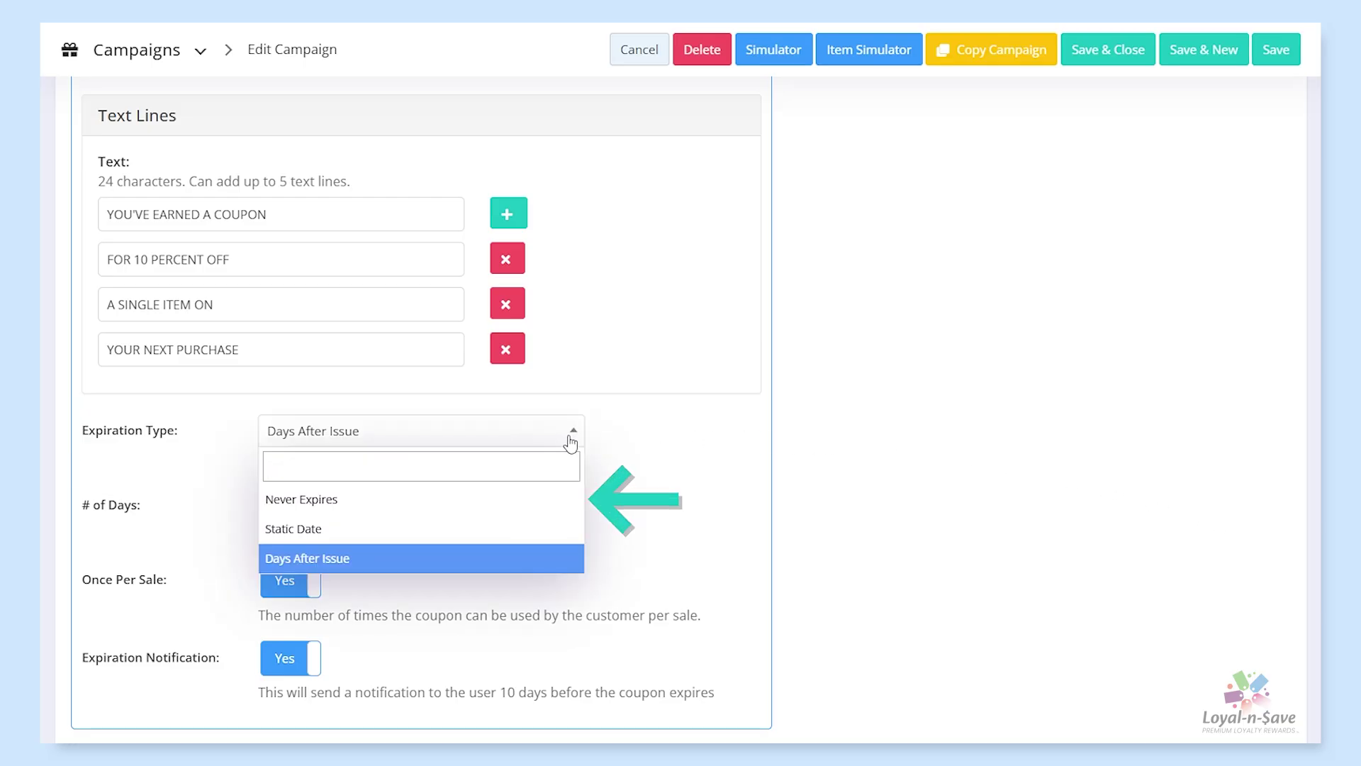
{"action": "left_click", "coordinate": [543, 500]}
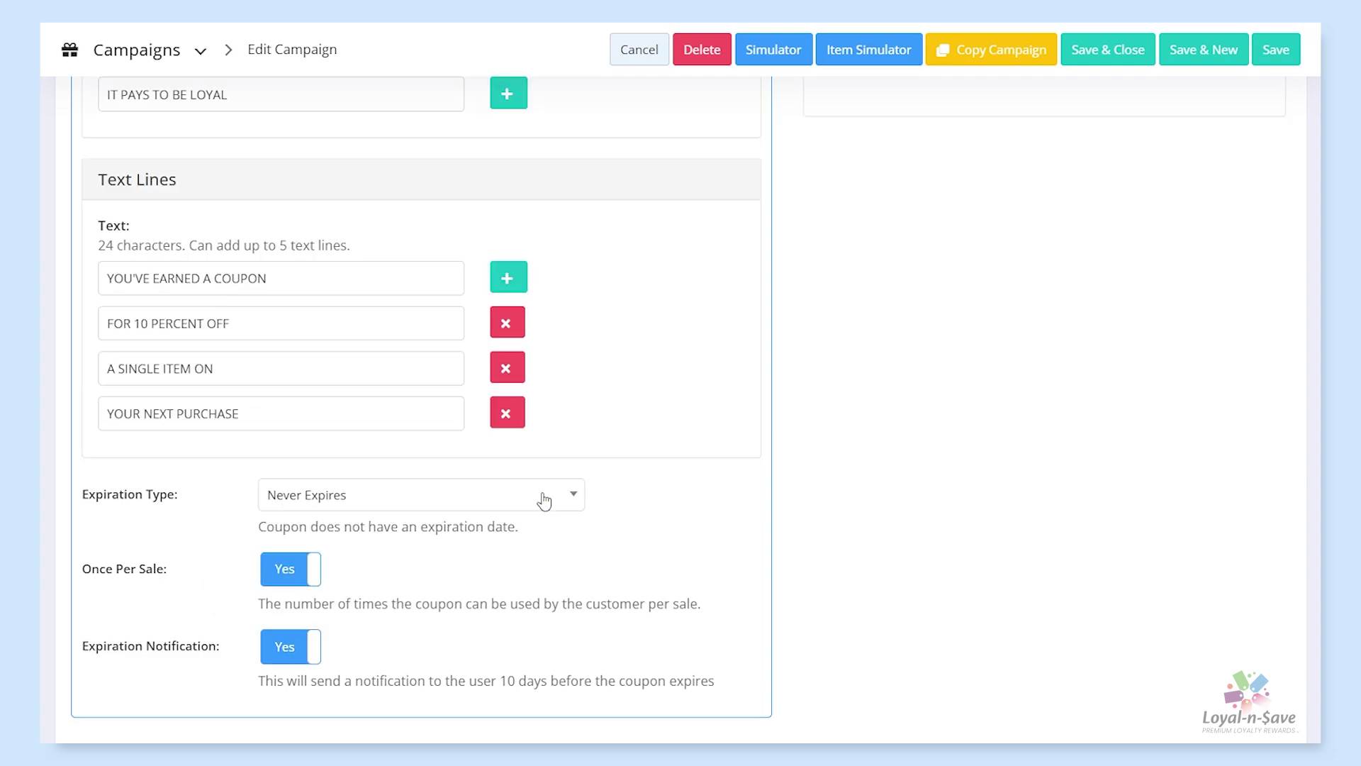
{"action": "left_click", "coordinate": [544, 500]}
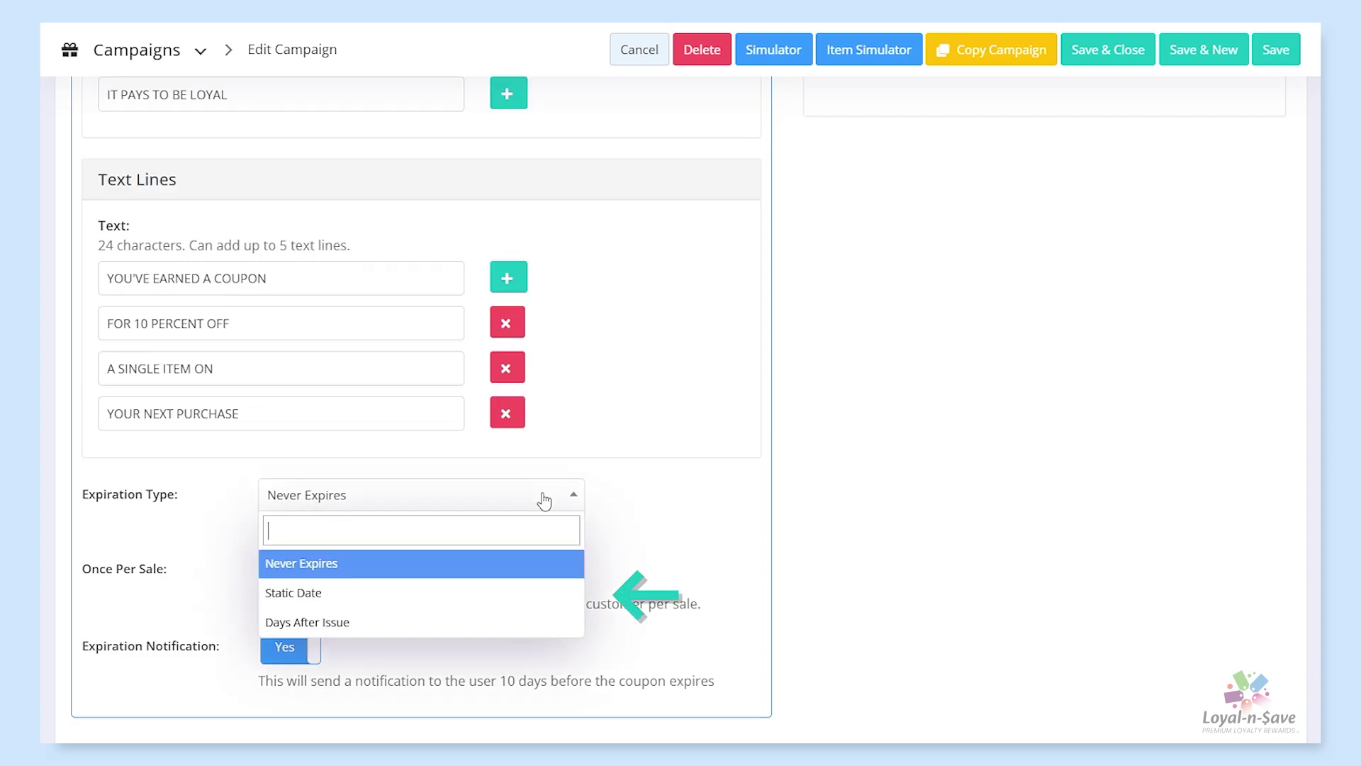
{"action": "left_click", "coordinate": [523, 594]}
{"action": "left_click", "coordinate": [535, 572]}
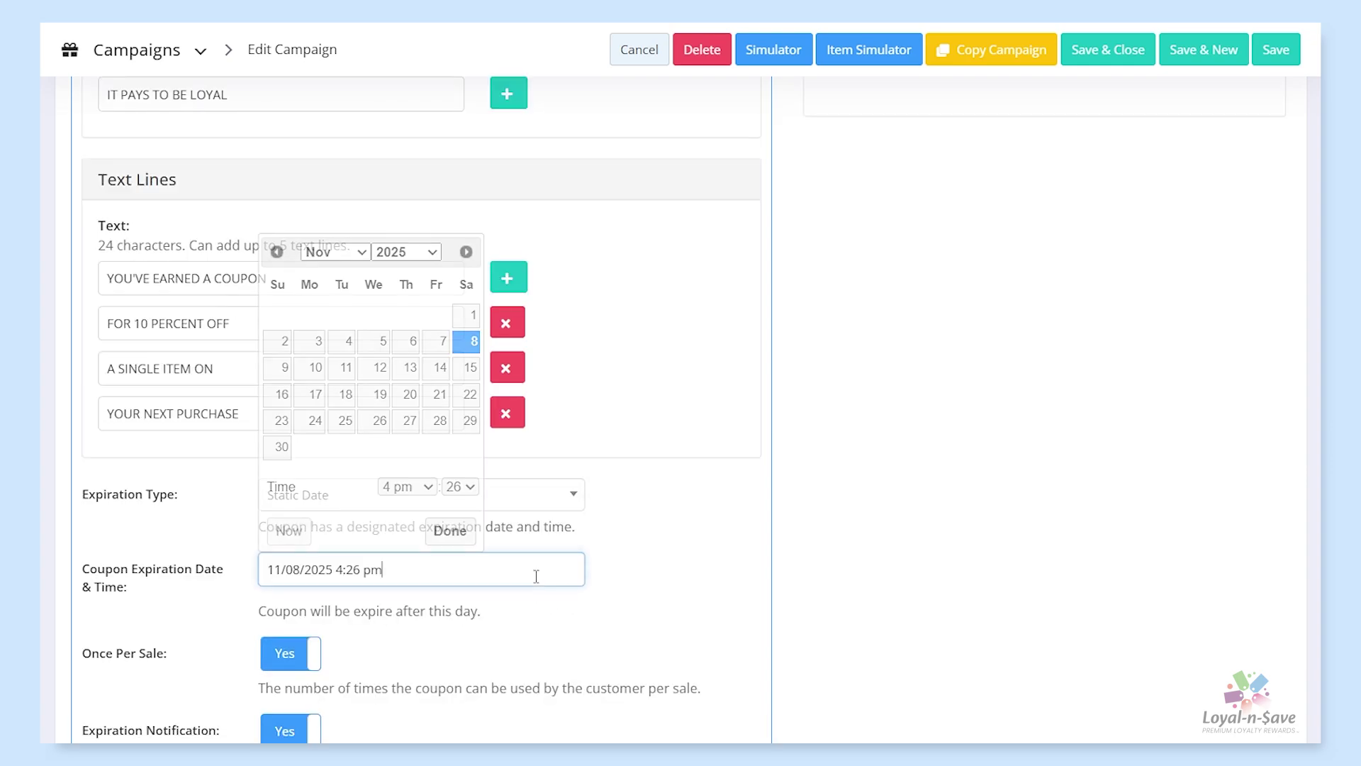
{"action": "left_click", "coordinate": [599, 551]}
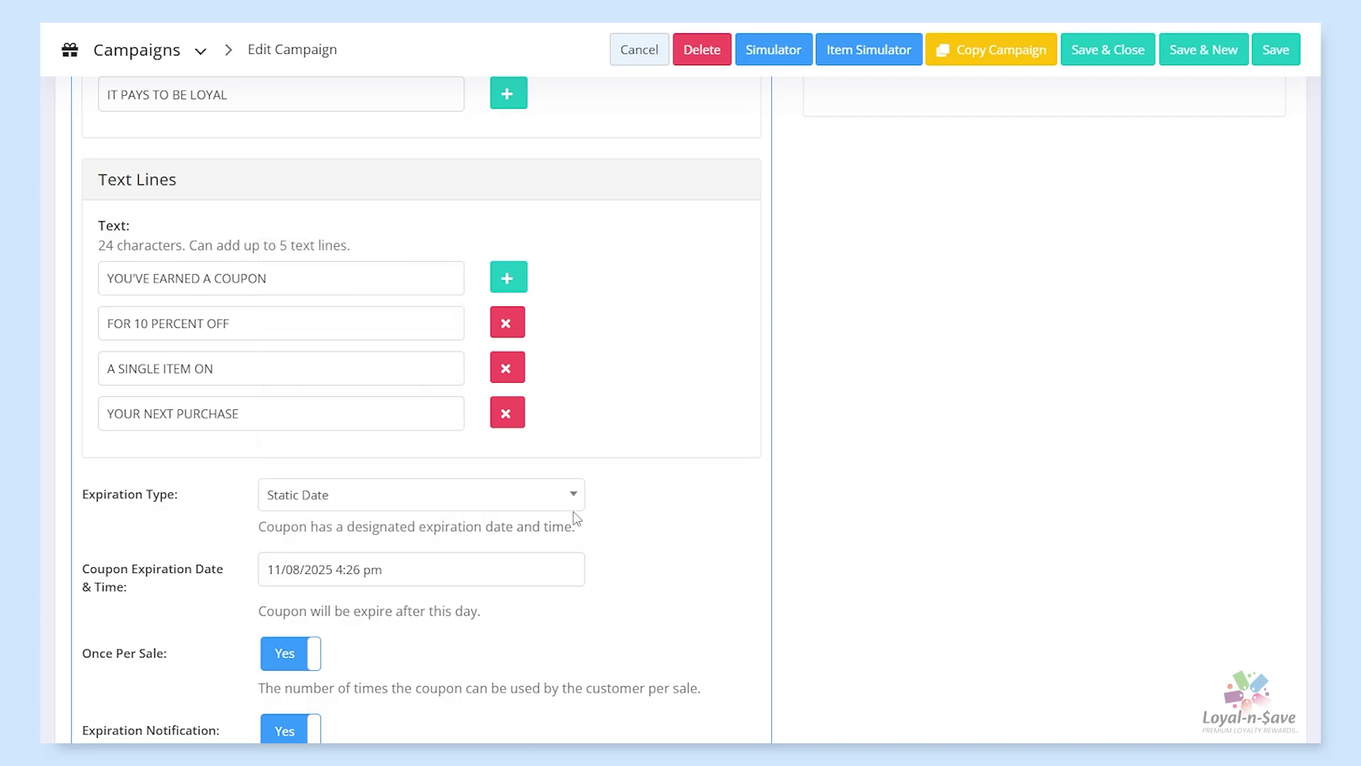
{"action": "left_click", "coordinate": [573, 505]}
{"action": "left_click", "coordinate": [555, 622]}
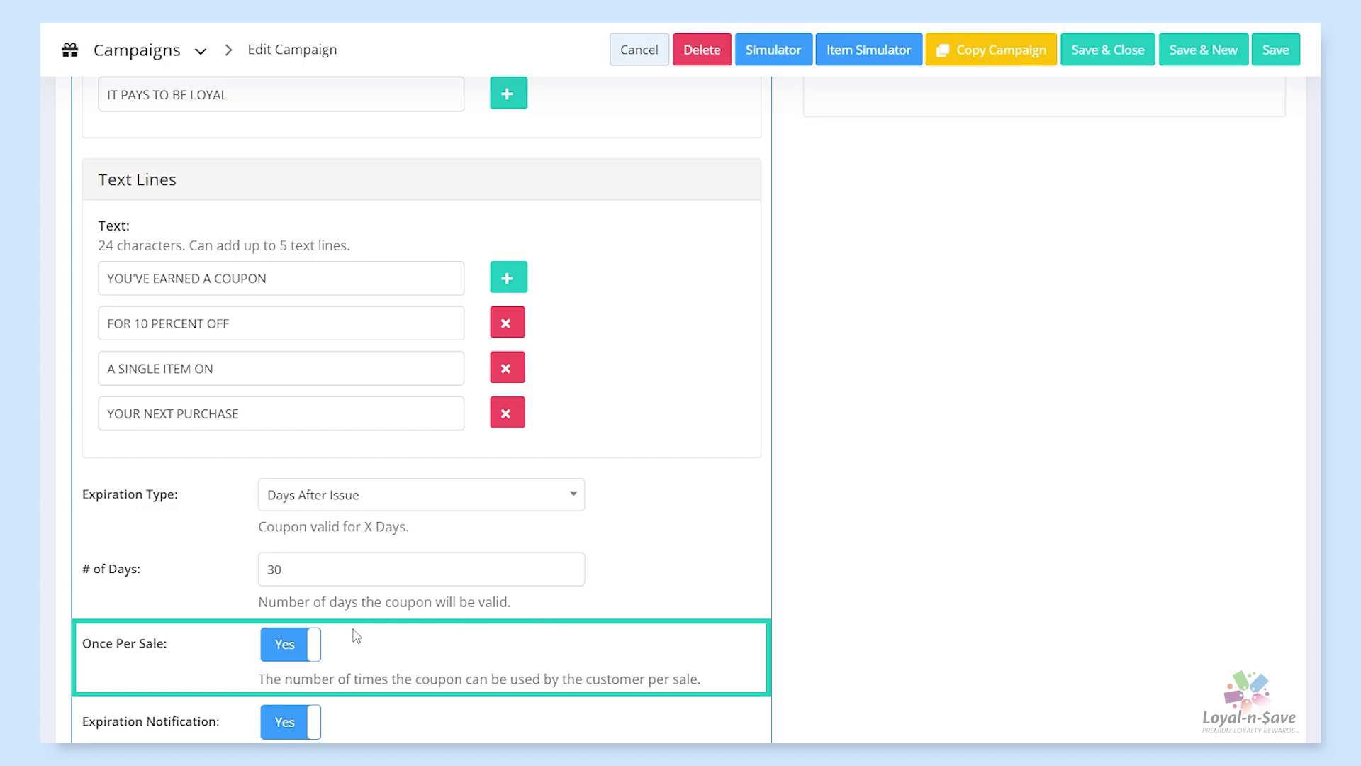
- Turn off Once Per Sale, proceeding with unlimited coupons to view the maximum per sale setting, then turn it back on
{"action": "left_click", "coordinate": [291, 645]}
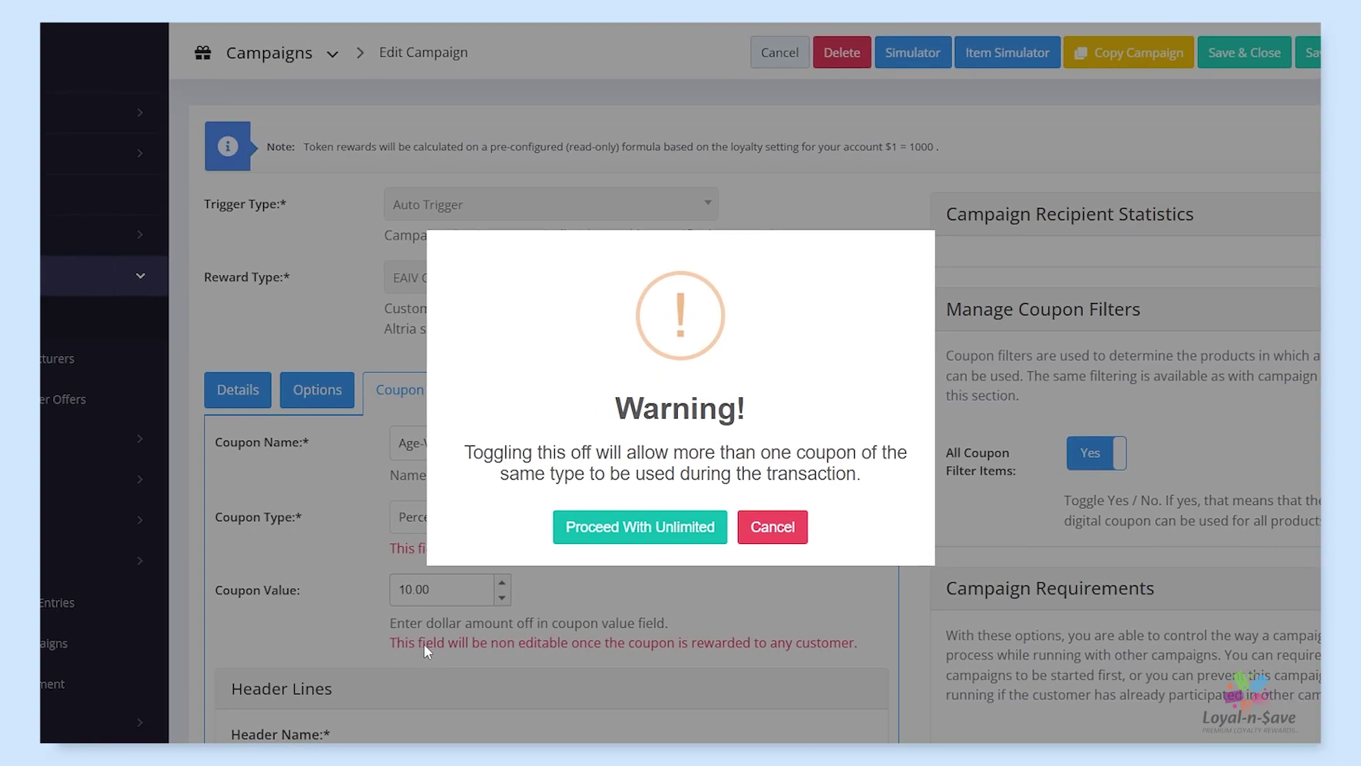
{"action": "left_click", "coordinate": [592, 532]}
{"action": "scroll", "coordinate": [772, 597], "scroll_direction": "down", "scroll_amount": 1}
{"action": "scroll", "coordinate": [715, 598], "scroll_direction": "down", "scroll_amount": 10}
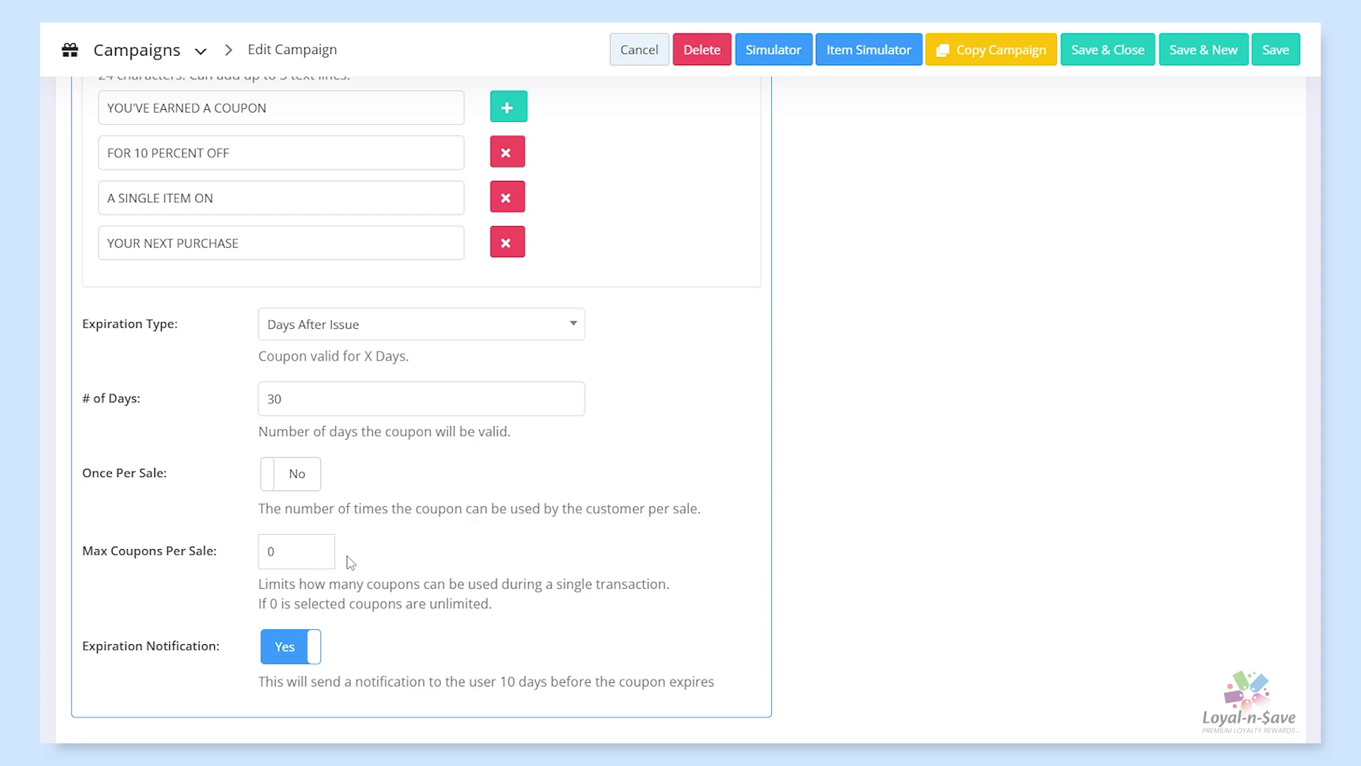
{"action": "left_click", "coordinate": [294, 473]}
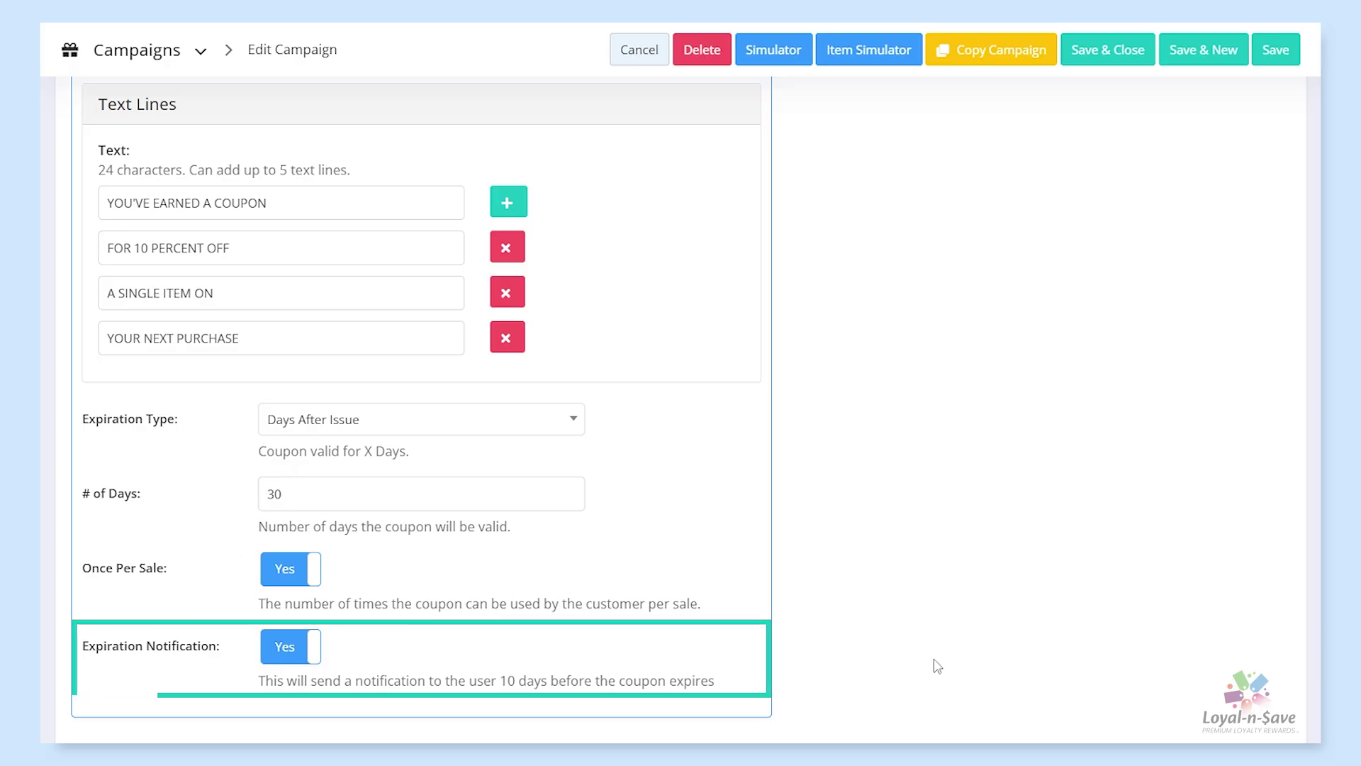
- Turn off All Coupon Filter Items for the campaign and look through the available coupon filter types
{"action": "scroll", "coordinate": [937, 666], "scroll_direction": "up", "scroll_amount": 10}
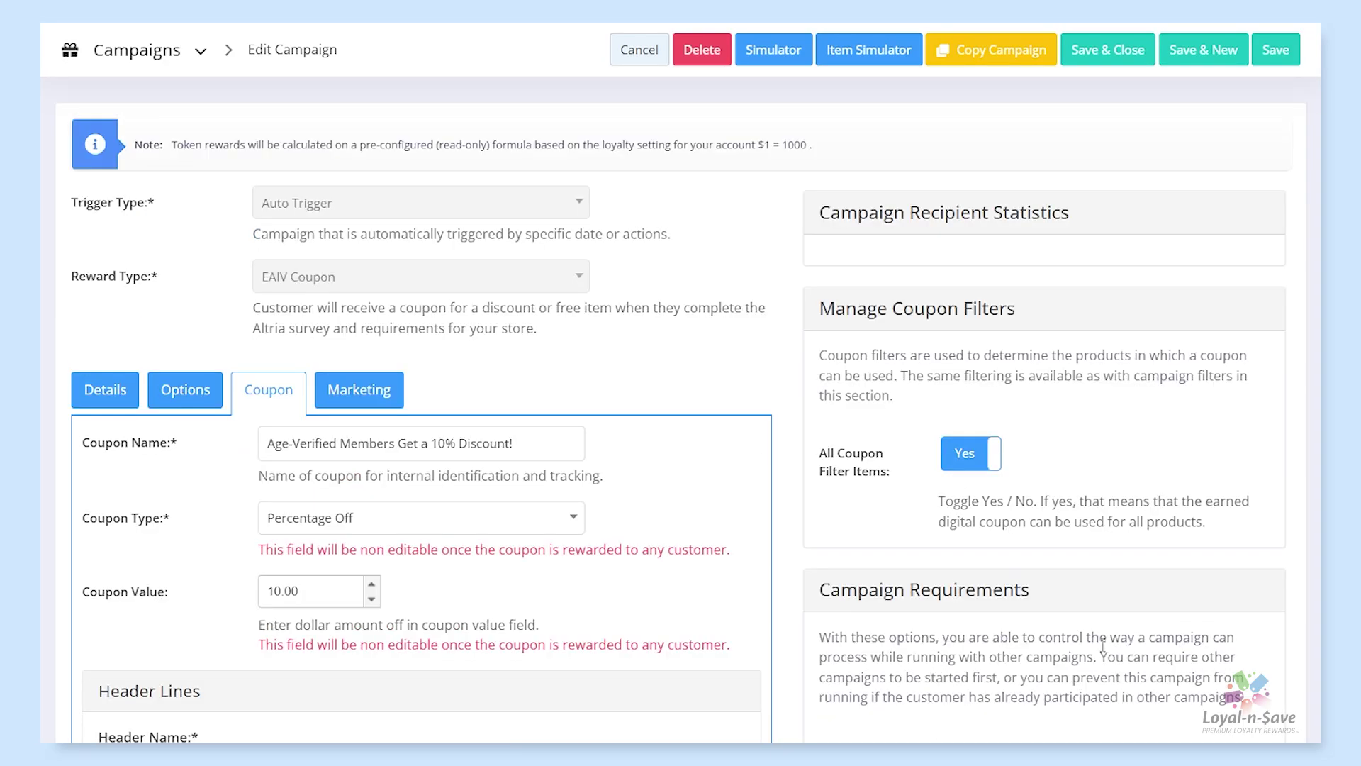
{"action": "left_click", "coordinate": [995, 461]}
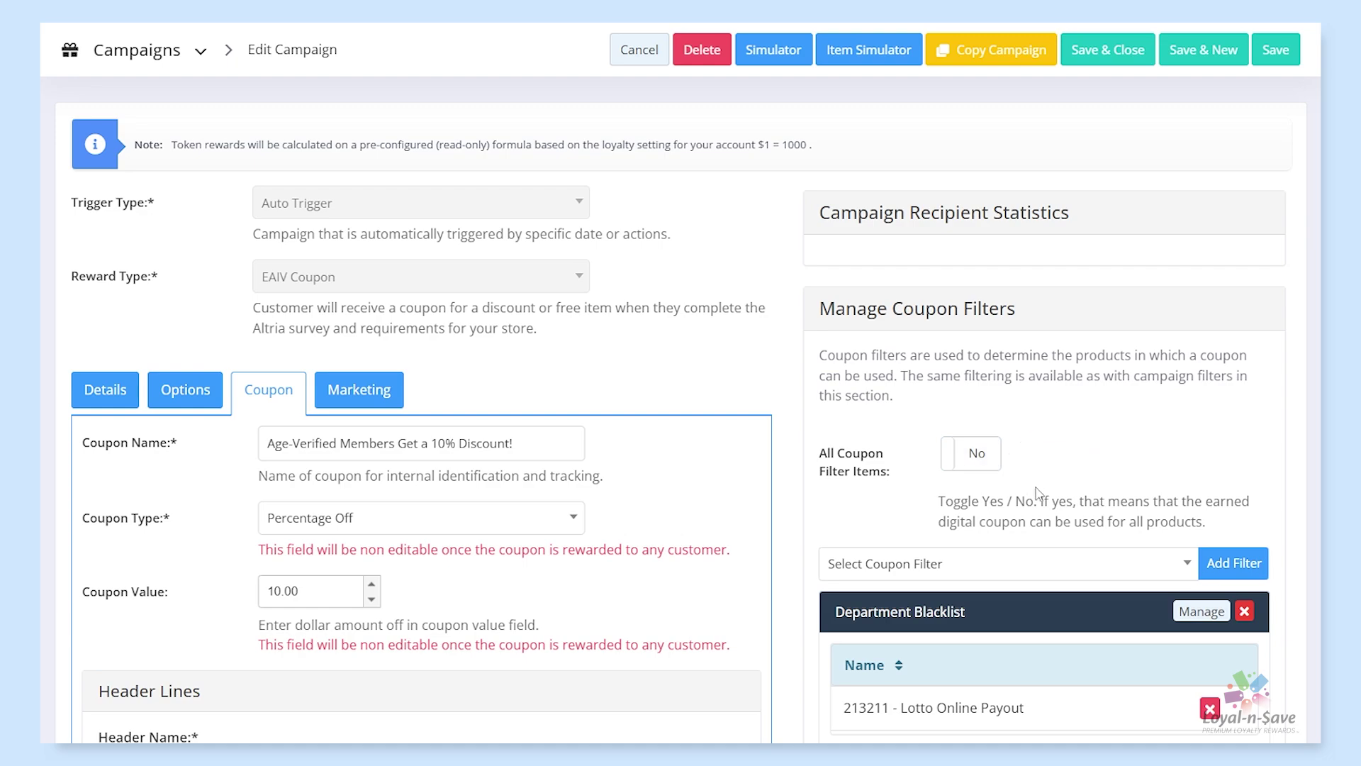
{"action": "scroll", "coordinate": [1042, 494], "scroll_direction": "down", "scroll_amount": 1}
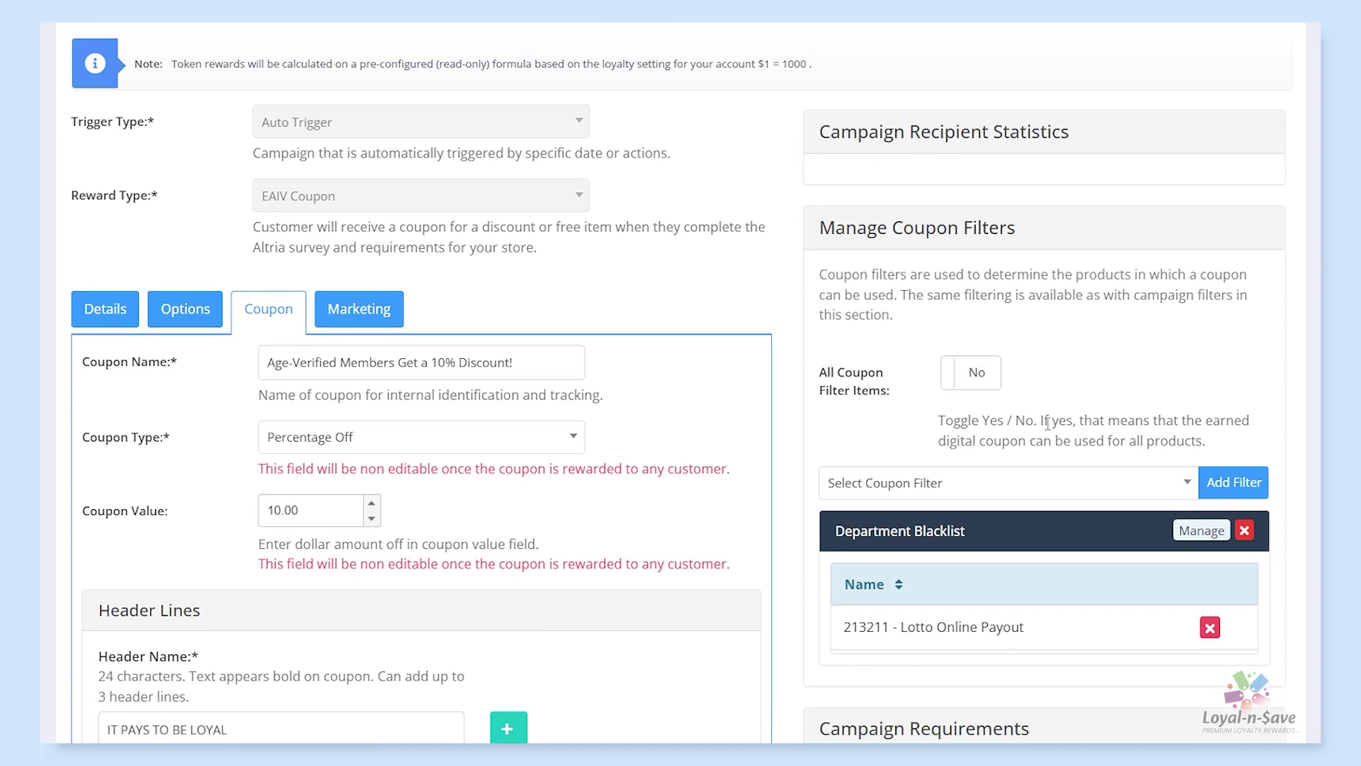
{"action": "left_click", "coordinate": [1113, 492]}
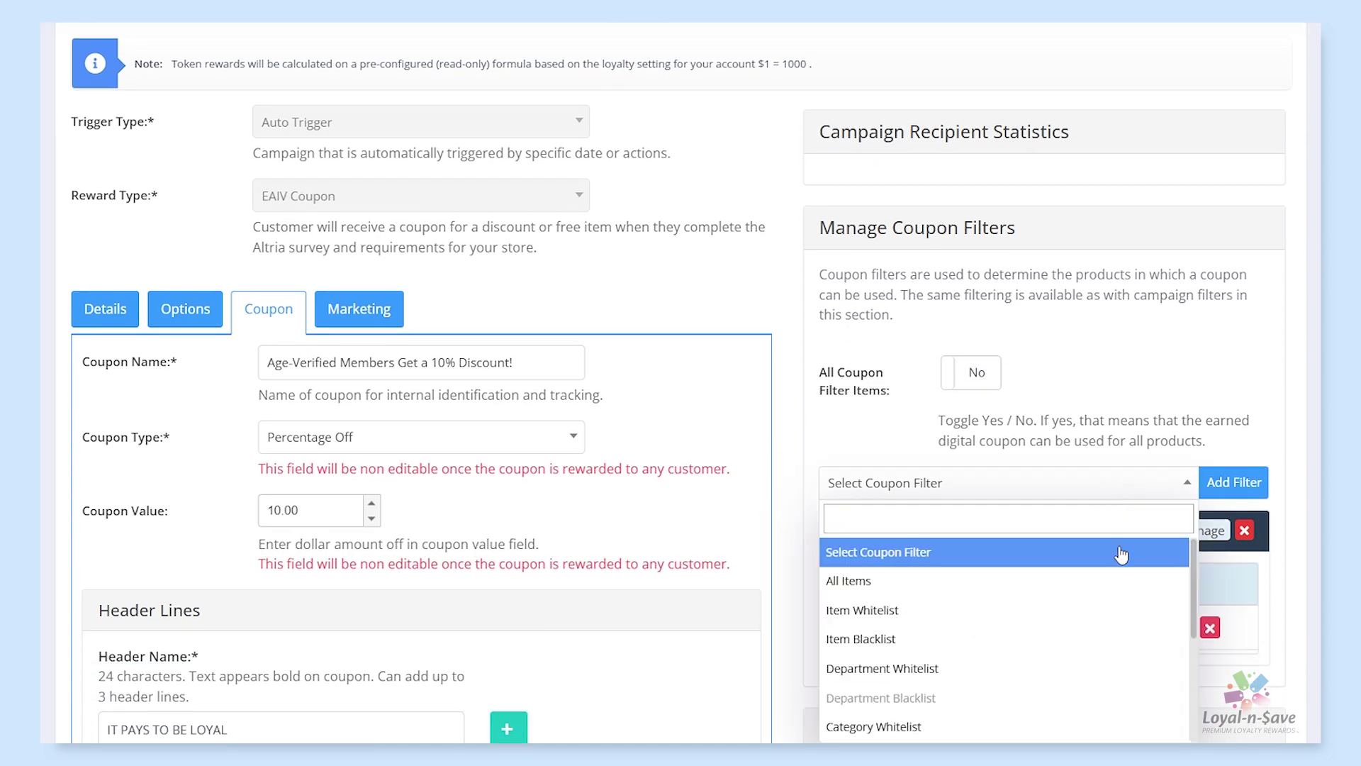
{"action": "scroll", "coordinate": [1117, 581], "scroll_direction": "down", "scroll_amount": 4}
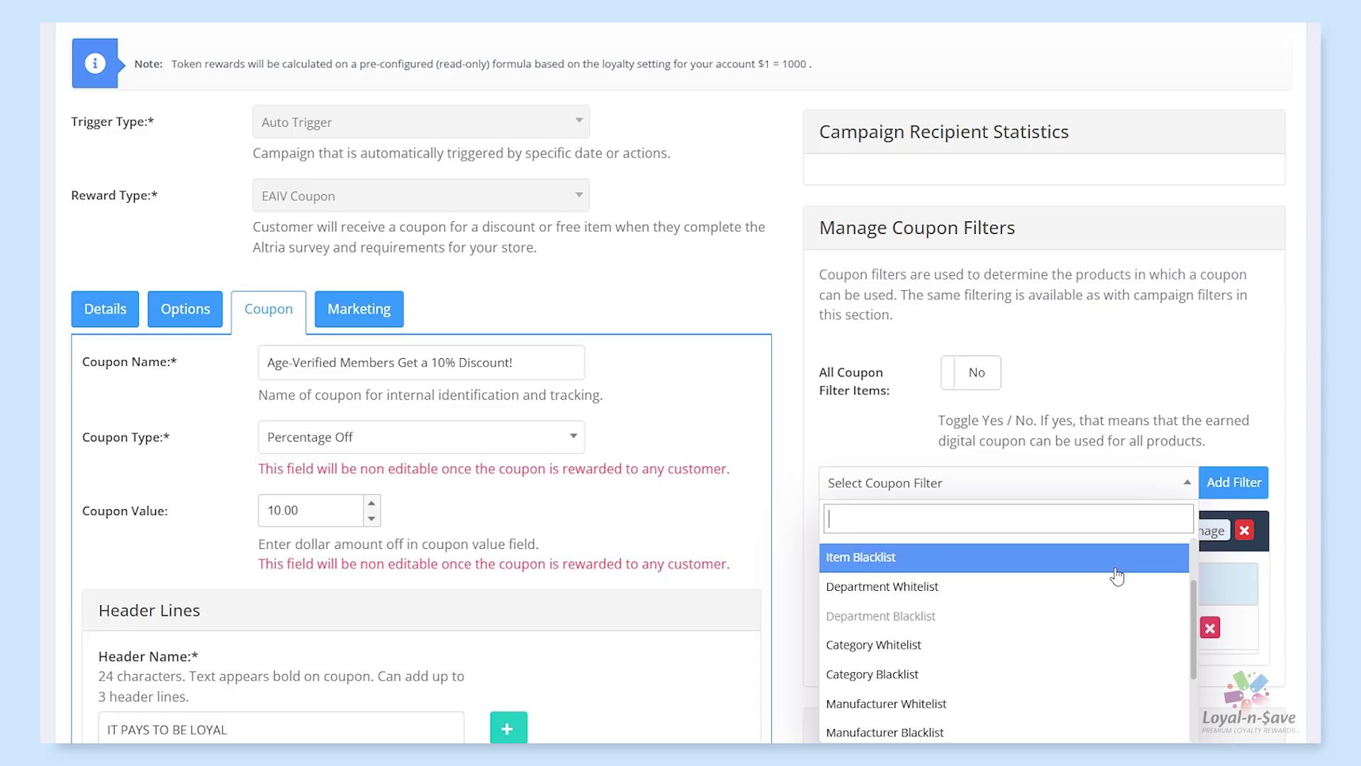
{"action": "scroll", "coordinate": [1100, 606], "scroll_direction": "up", "scroll_amount": 2}
{"action": "scroll", "coordinate": [1100, 606], "scroll_direction": "up", "scroll_amount": 2}
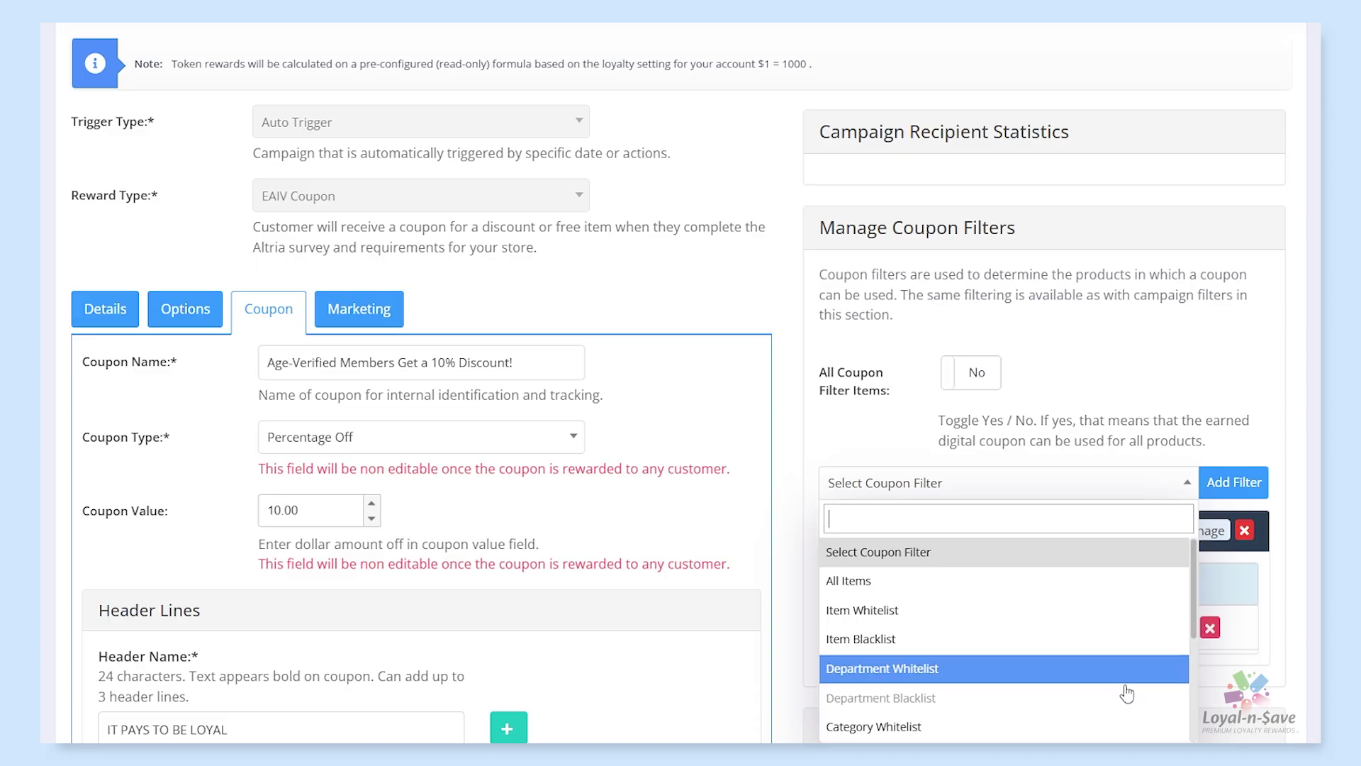
{"action": "left_click", "coordinate": [1280, 622]}
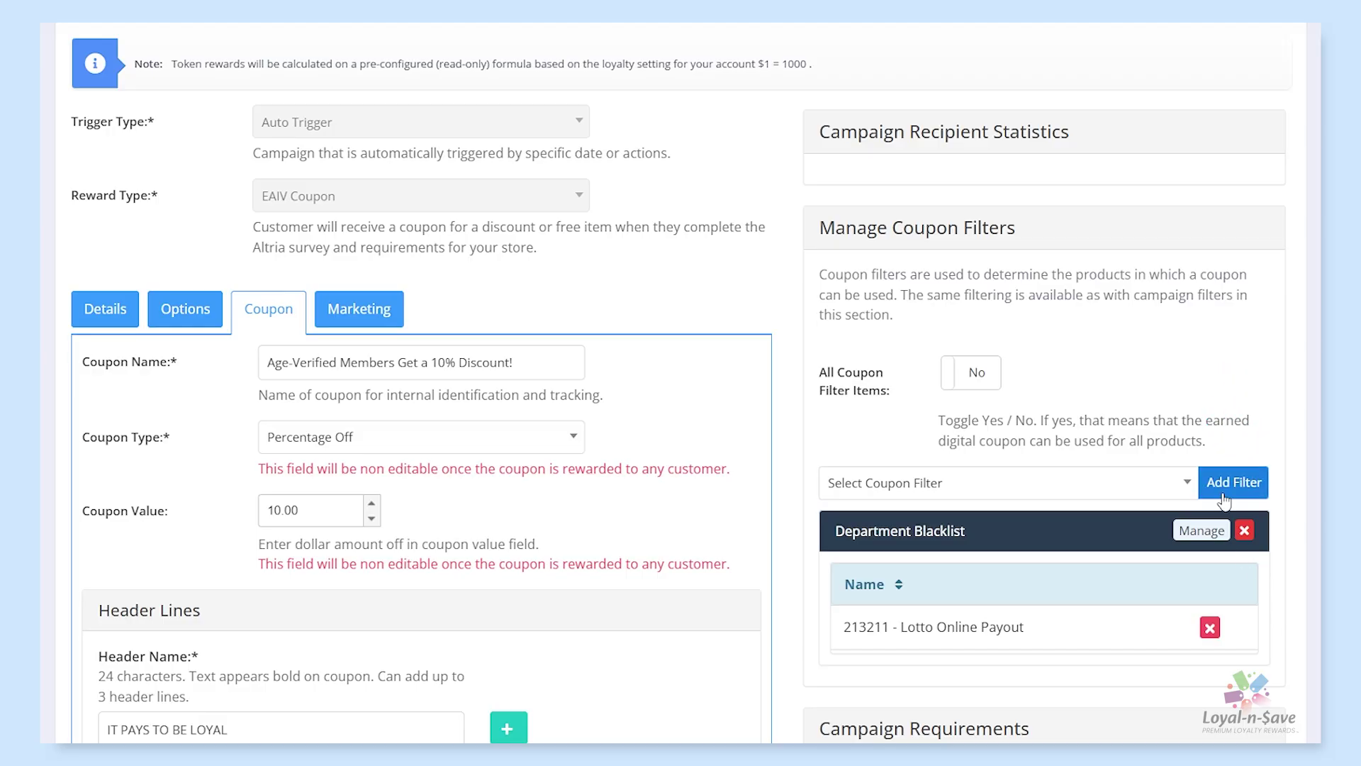
- Open the Department Blacklist filter for management and apply its list containing Lotto Online Payout
{"action": "left_click", "coordinate": [1203, 530]}
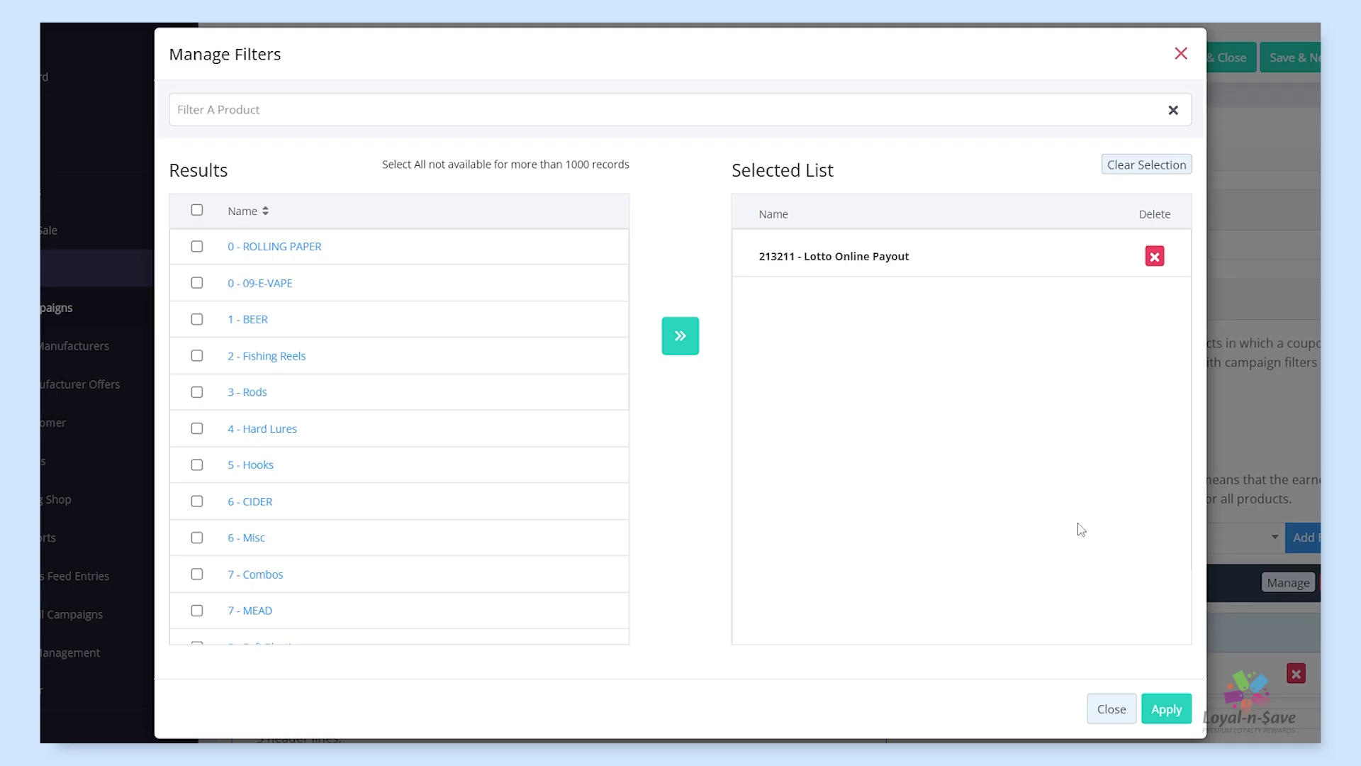
{"action": "left_click", "coordinate": [1163, 710]}
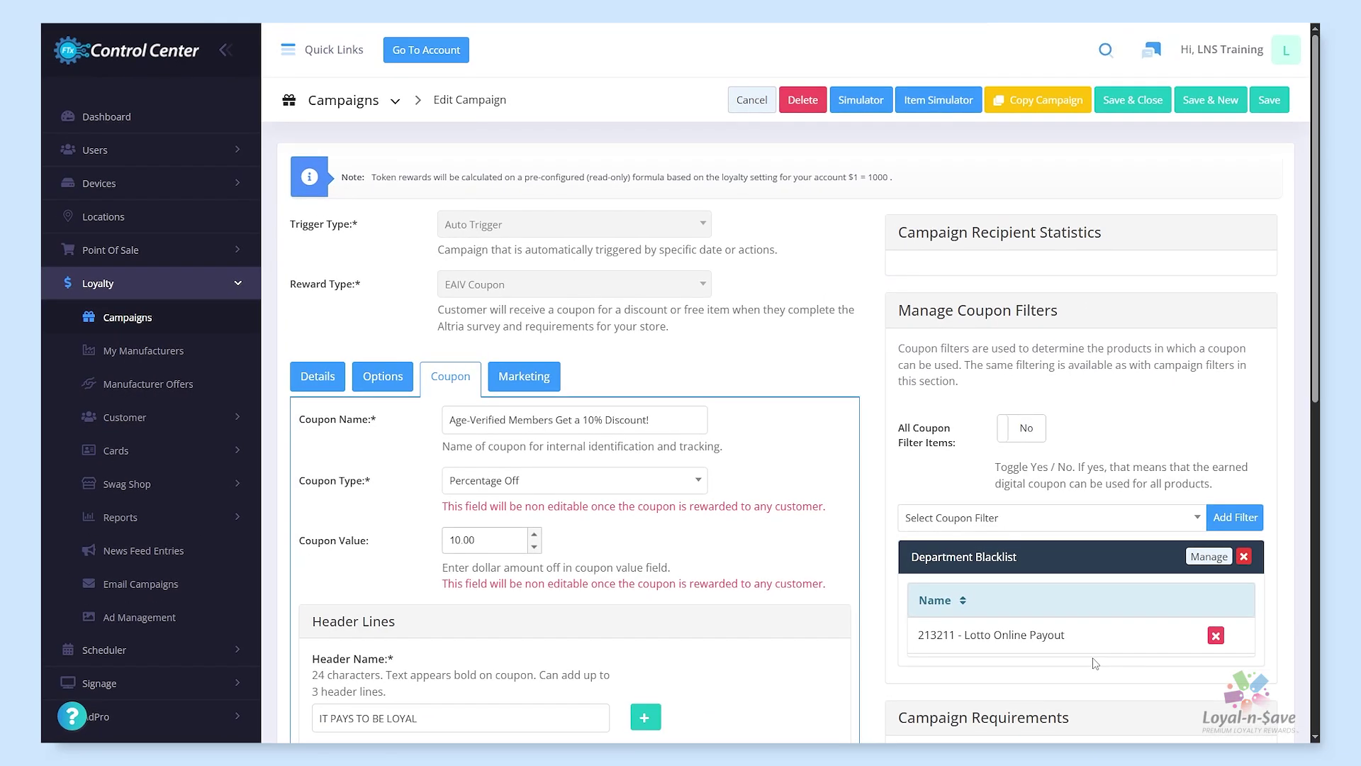